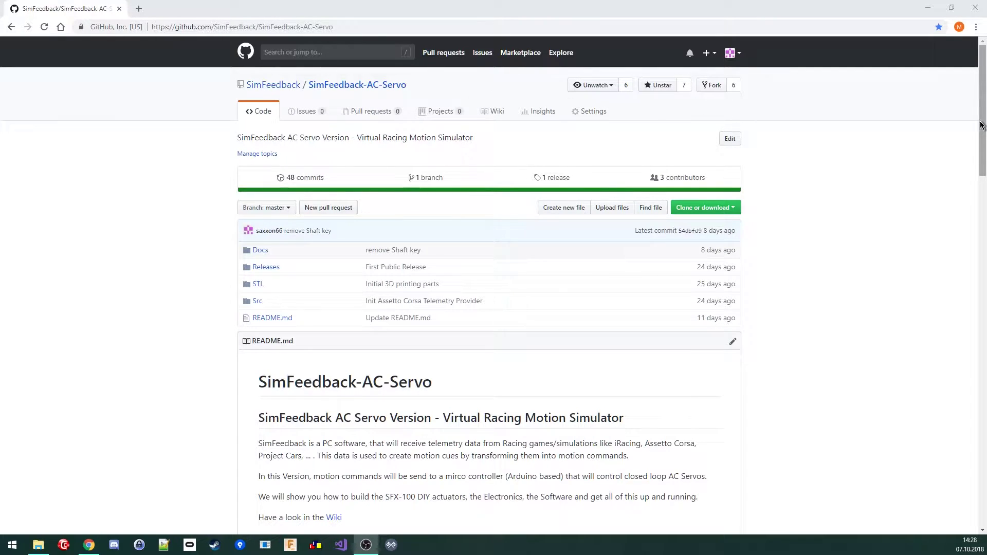
Scroll down the SimFeedback-AC-Servo README to the Wiki and forum links
{"action": "left_click_drag", "start_coordinate": [983, 123], "coordinate": [982, 211]}
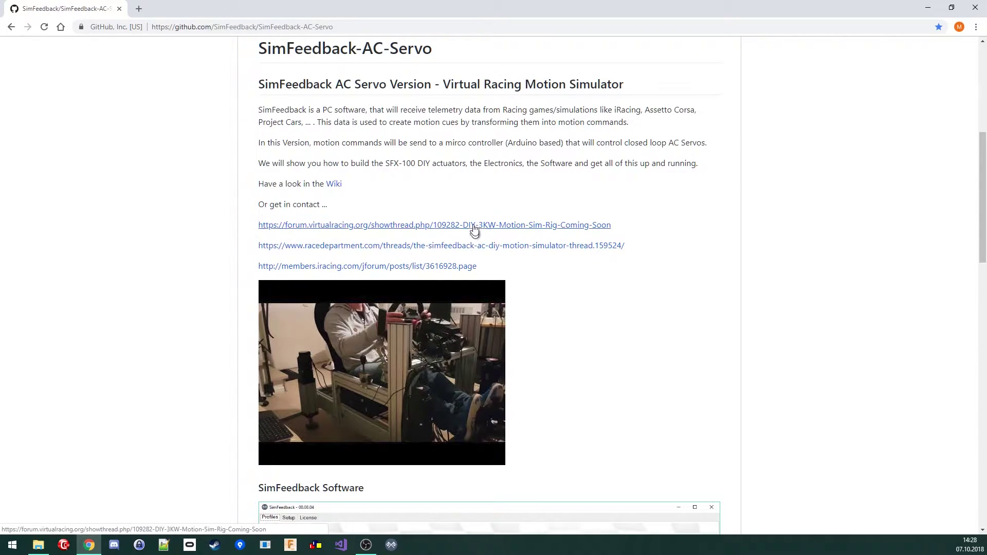
Go from the wiki Home page to Getting Started, down to 'First things first'
{"action": "left_click", "coordinate": [334, 186]}
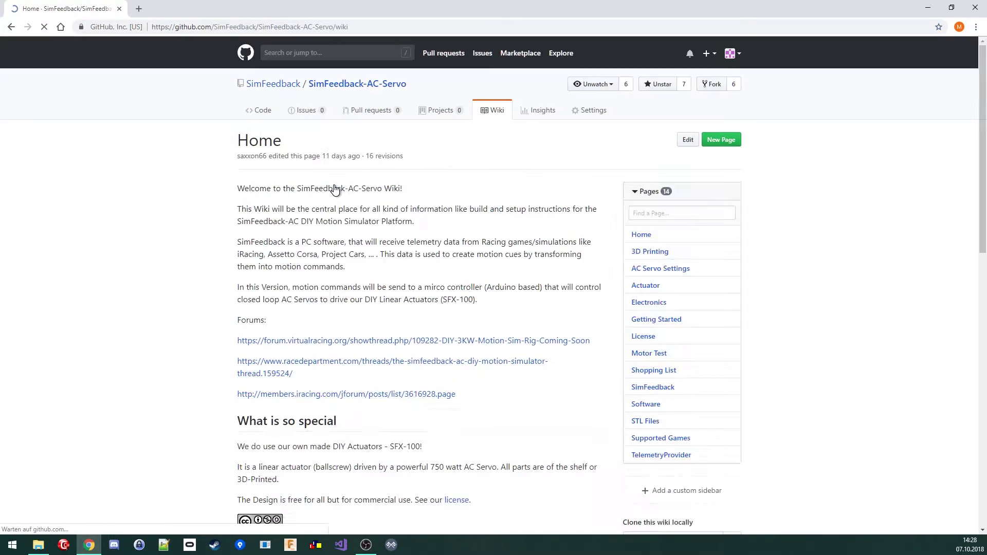
{"action": "left_click_drag", "start_coordinate": [980, 203], "coordinate": [981, 477]}
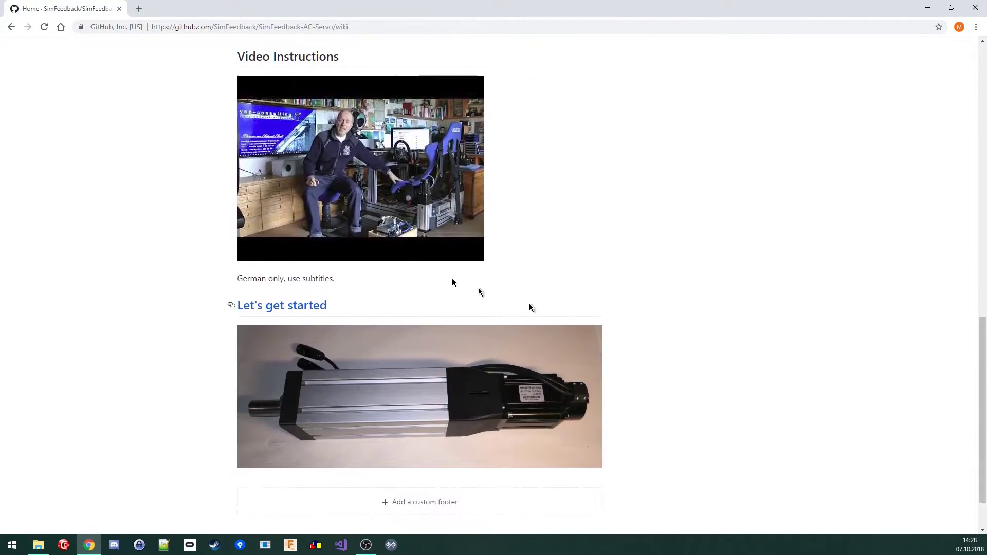
{"action": "left_click", "coordinate": [305, 312]}
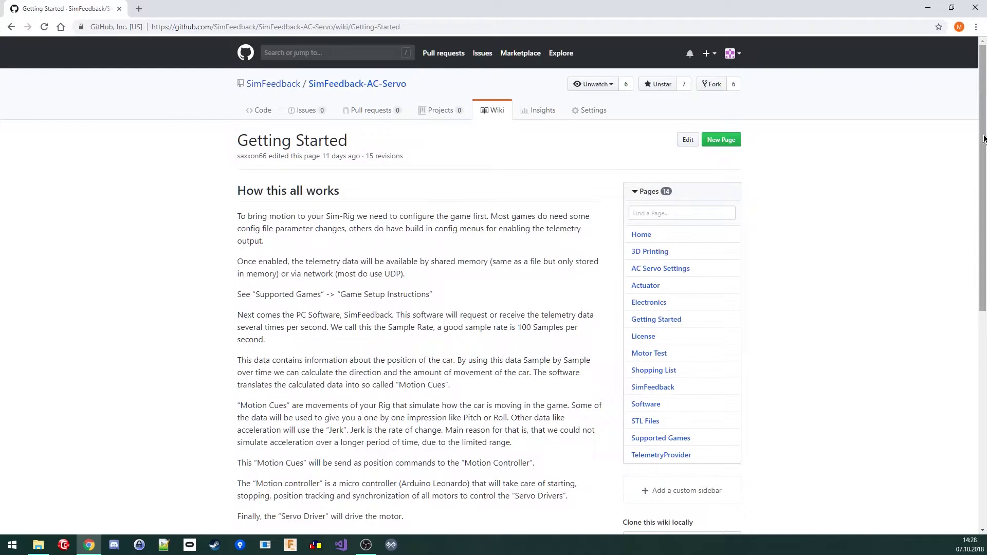
{"action": "left_click_drag", "start_coordinate": [984, 138], "coordinate": [976, 339]}
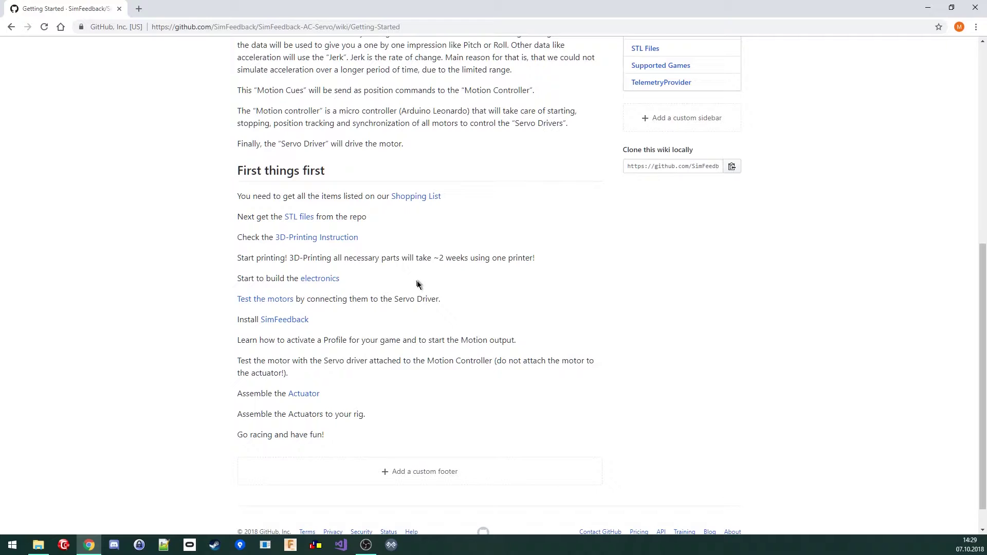
Download SimFeedback_00_08_04.zip from the 00.08.04 release via the installation page
{"action": "left_click", "coordinate": [277, 319]}
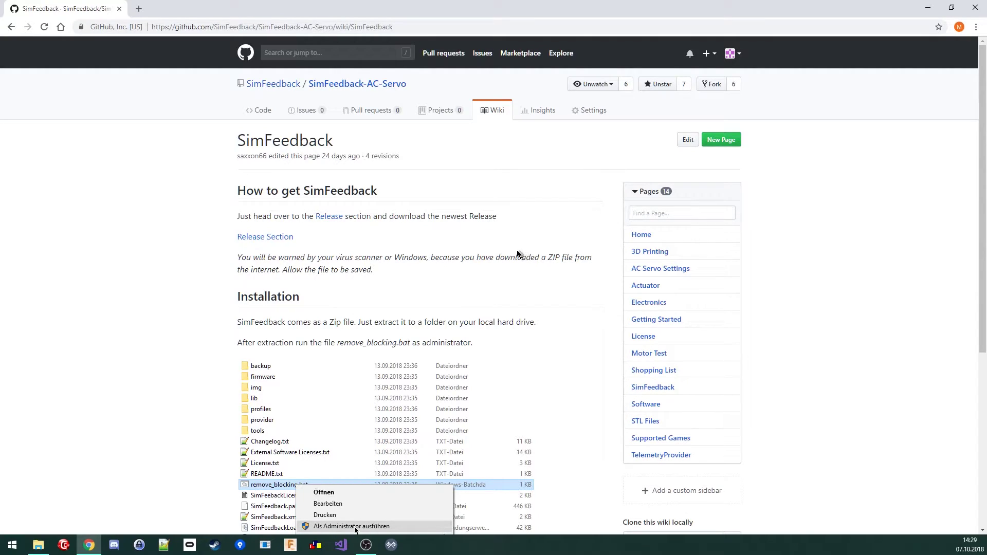
{"action": "left_click", "coordinate": [331, 218]}
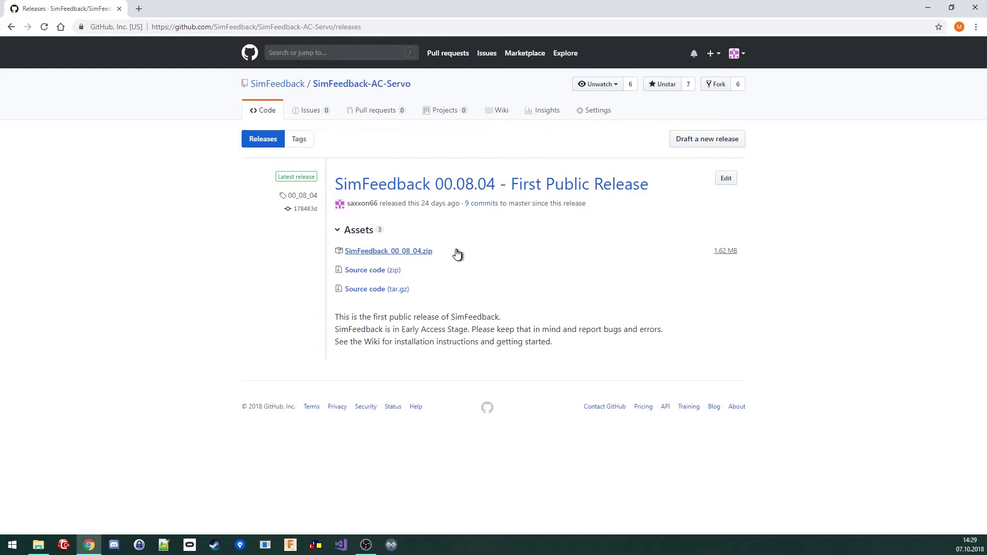
{"action": "left_click", "coordinate": [423, 253]}
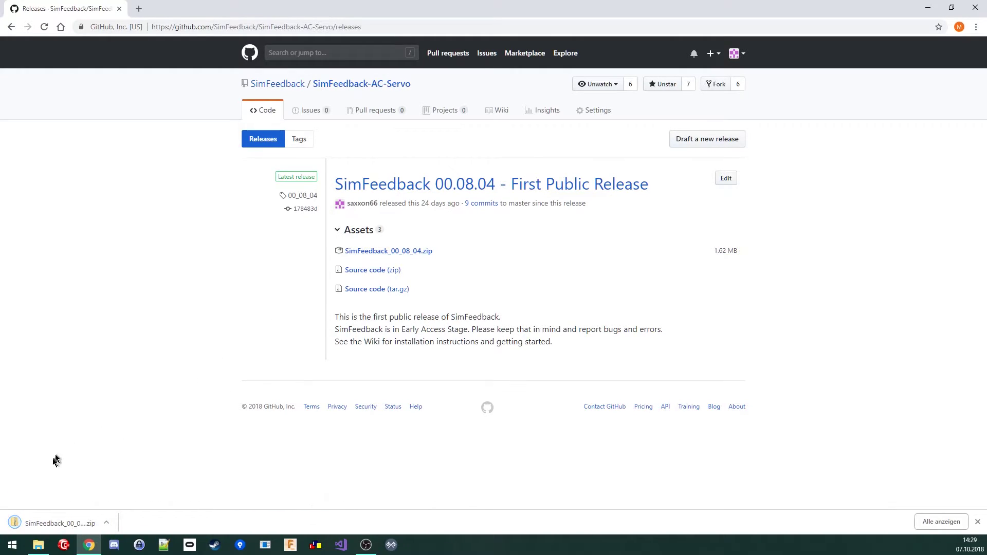
Open the downloaded zip and place the drive D window beside it
{"action": "left_click", "coordinate": [70, 524]}
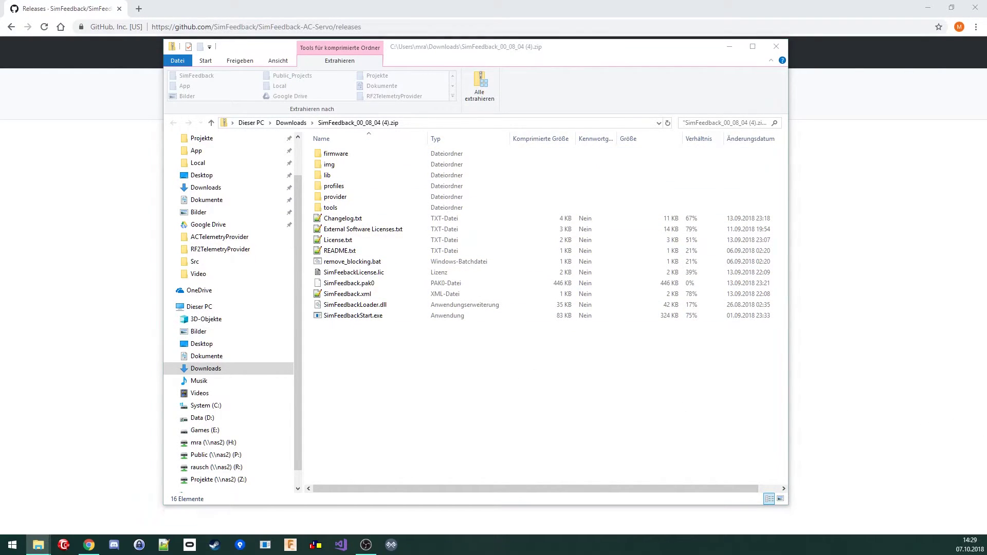
{"action": "left_click_drag", "start_coordinate": [786, 87], "coordinate": [447, 24]}
{"action": "left_click", "coordinate": [817, 244]}
Create a new folder named SimFeedback on drive D and open it
{"action": "right_click", "coordinate": [516, 313]}
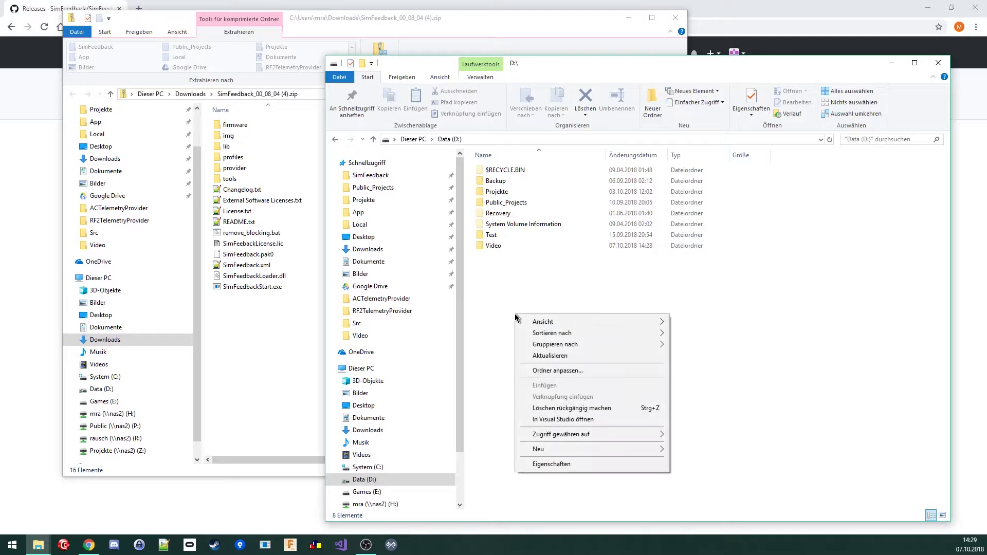
{"action": "mouse_move", "coordinate": [613, 452]}
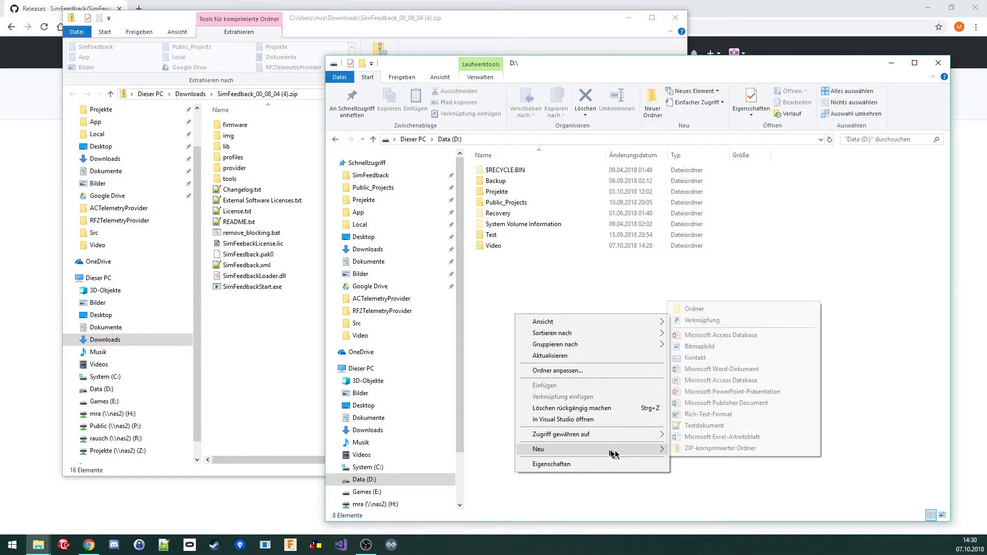
{"action": "left_click", "coordinate": [713, 310]}
{"action": "type", "text": "SimFeedback"}
{"action": "key", "text": "Return"}
{"action": "key", "text": "Return"}
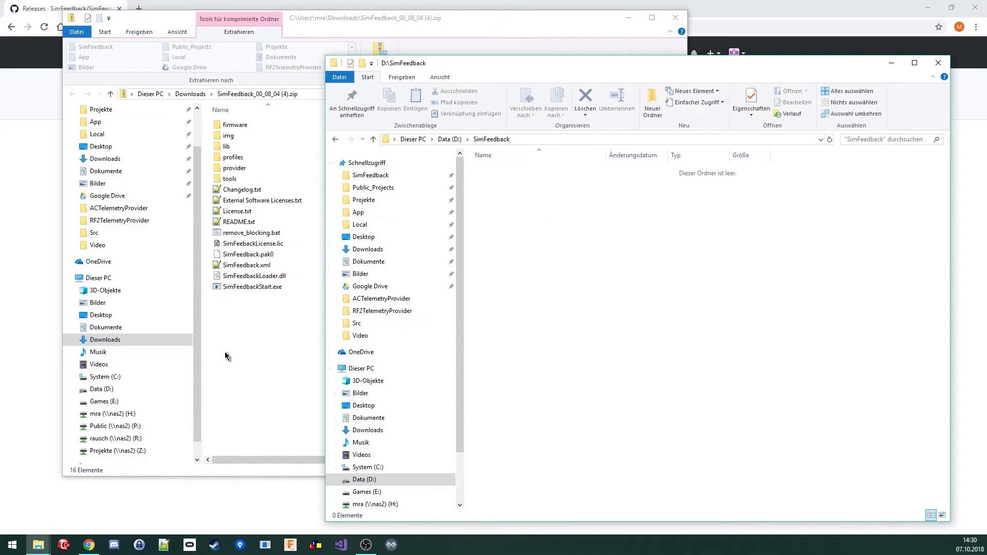
Copy all 16 zip items into D:\SimFeedback
{"action": "left_click_drag", "start_coordinate": [225, 352], "coordinate": [302, 113]}
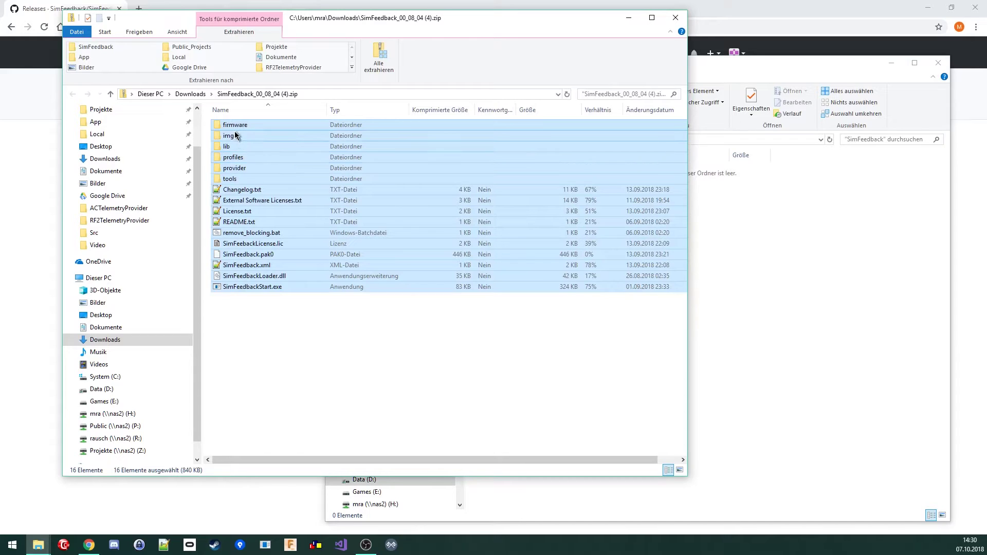
{"action": "left_click_drag", "start_coordinate": [237, 133], "coordinate": [890, 270]}
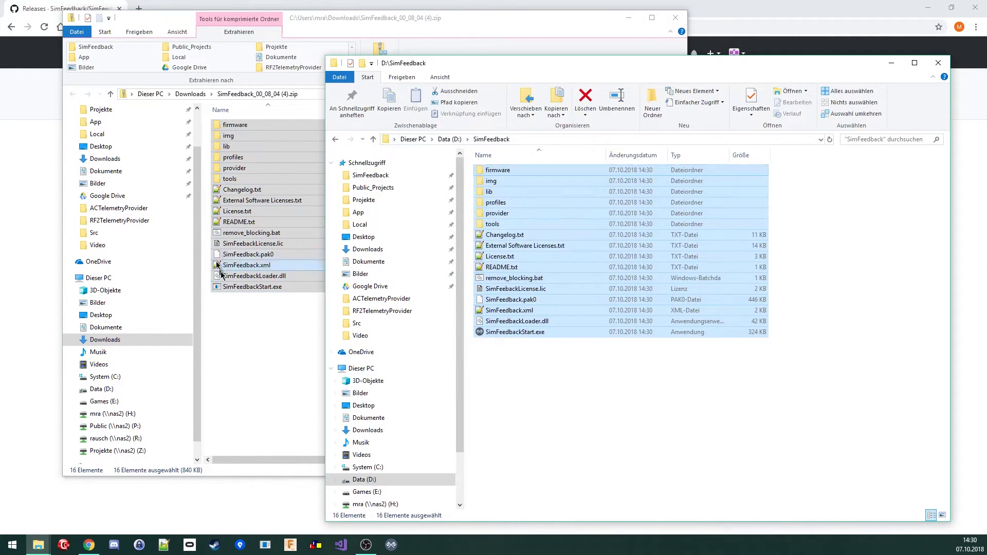
{"action": "left_click", "coordinate": [229, 307]}
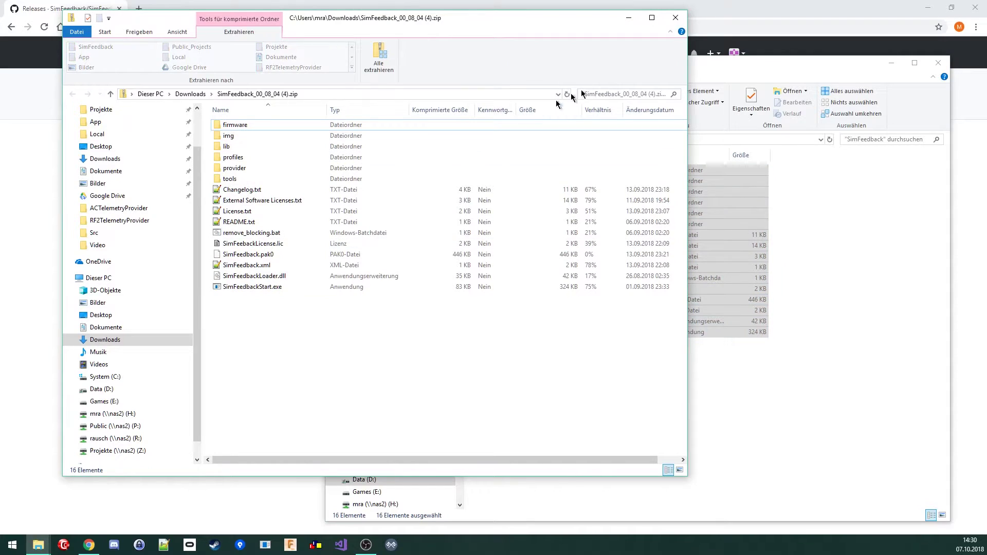
Close the zip window, deselect the copied files and reposition the SimFeedback folder window
{"action": "left_click", "coordinate": [675, 17]}
{"action": "left_click", "coordinate": [649, 367]}
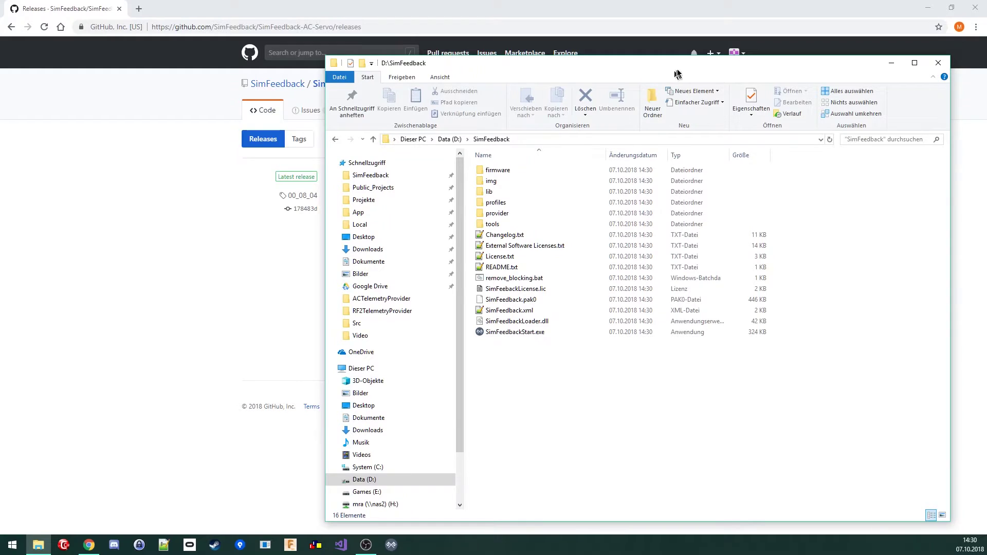
{"action": "left_click_drag", "start_coordinate": [679, 73], "coordinate": [527, 46]}
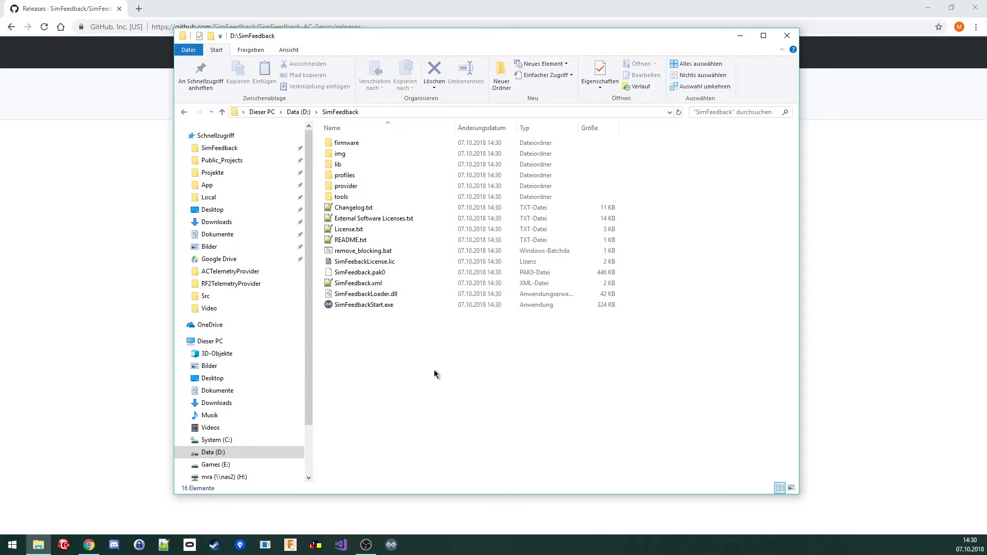
Run remove_blocking.bat as administrator, allowing it past the SmartScreen warning
{"action": "right_click", "coordinate": [380, 252]}
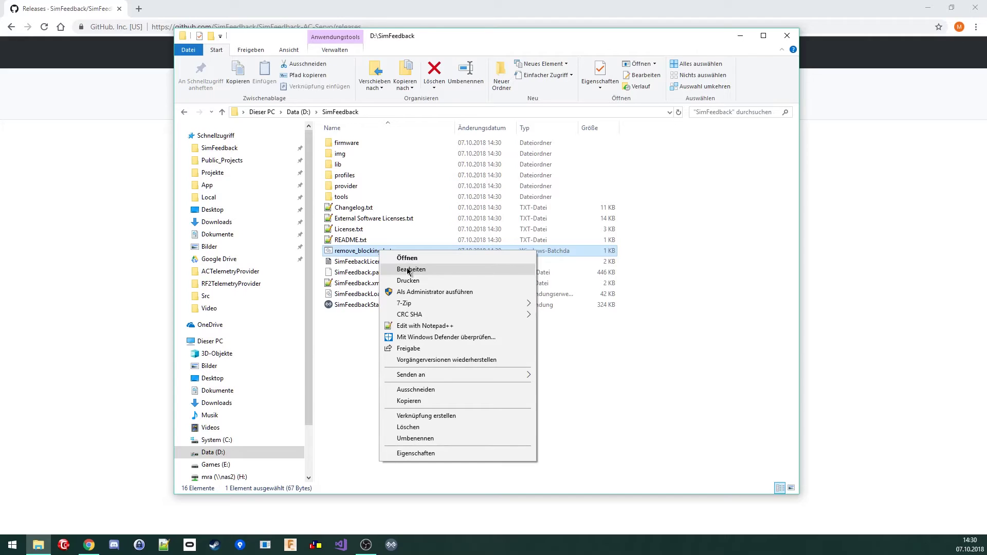
{"action": "left_click", "coordinate": [414, 293]}
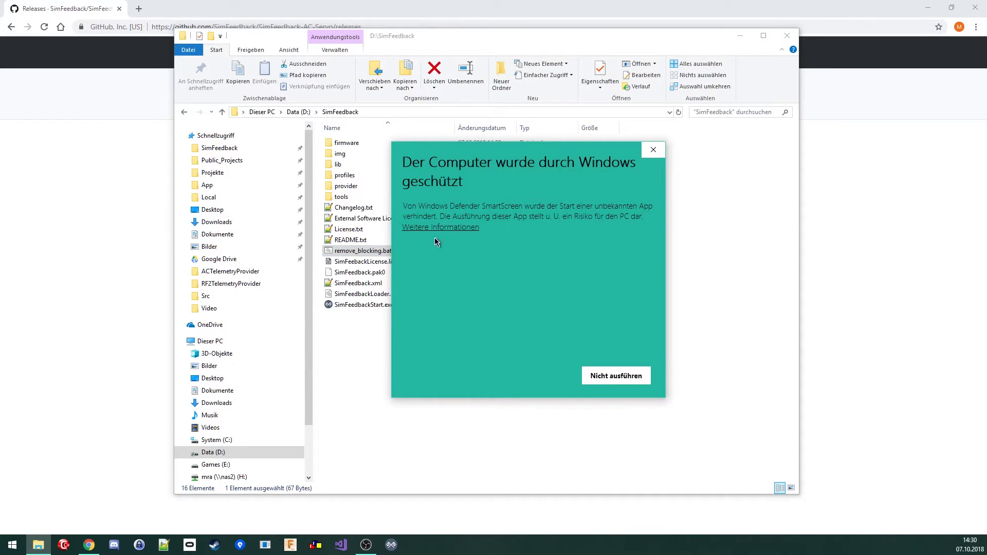
{"action": "left_click", "coordinate": [437, 228]}
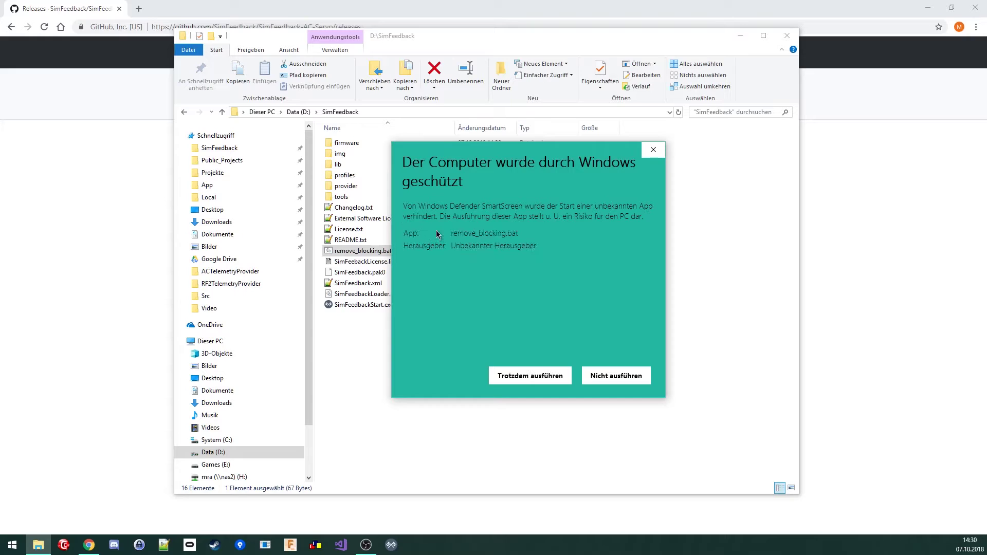
{"action": "left_click", "coordinate": [528, 376]}
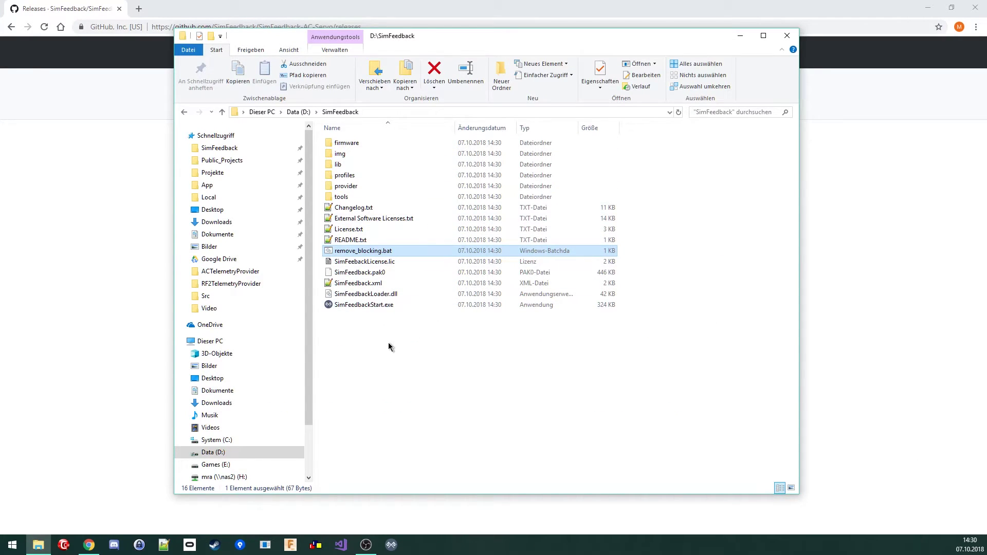
Launch SimFeedbackStart.exe and dismiss the Com Port warning to reach the Setup page
{"action": "left_click", "coordinate": [389, 344]}
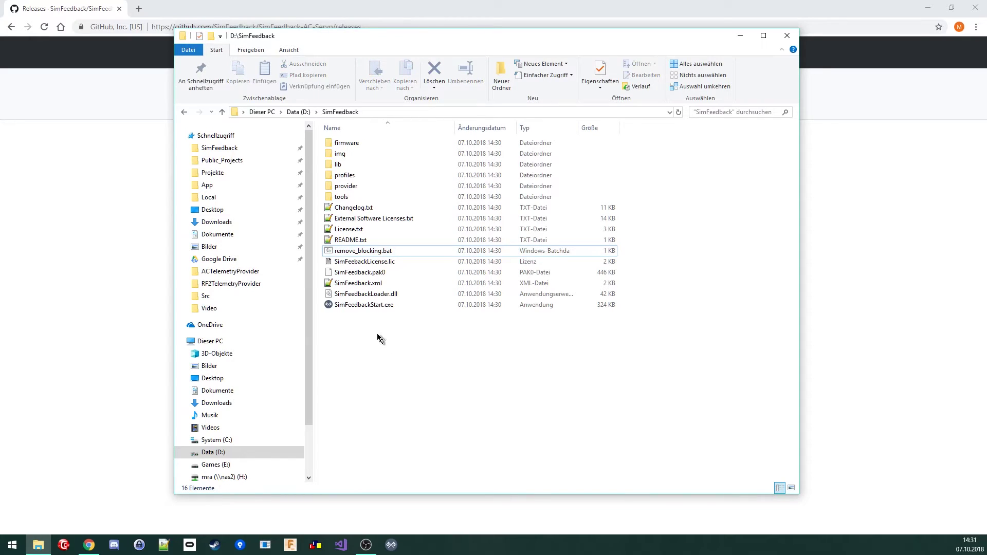
{"action": "double_click", "coordinate": [349, 306]}
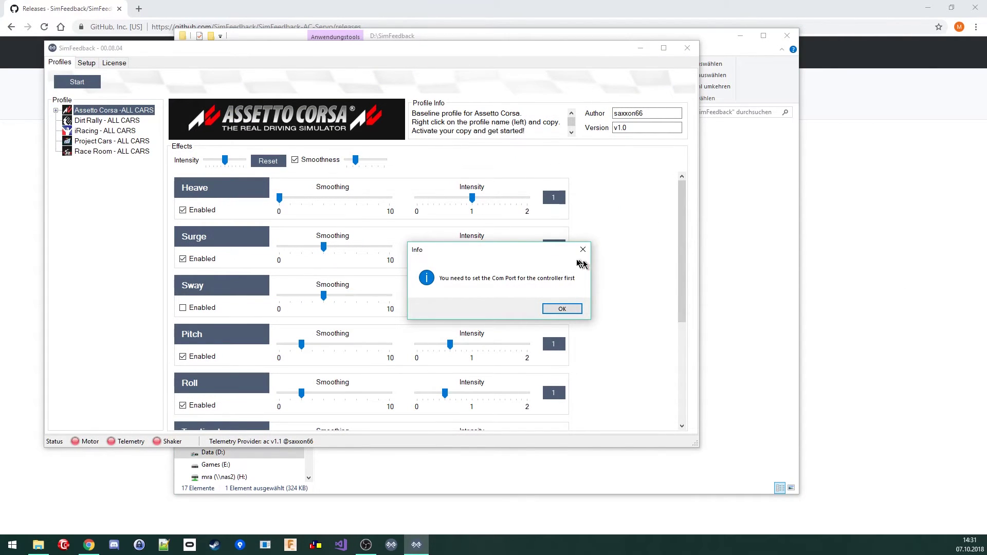
{"action": "left_click_drag", "start_coordinate": [522, 259], "coordinate": [411, 154]}
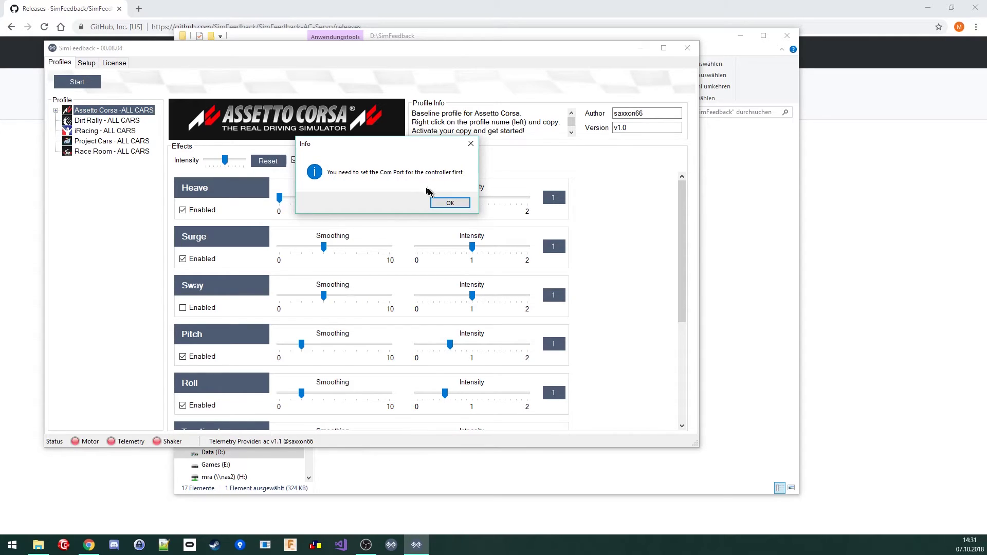
{"action": "left_click", "coordinate": [448, 204]}
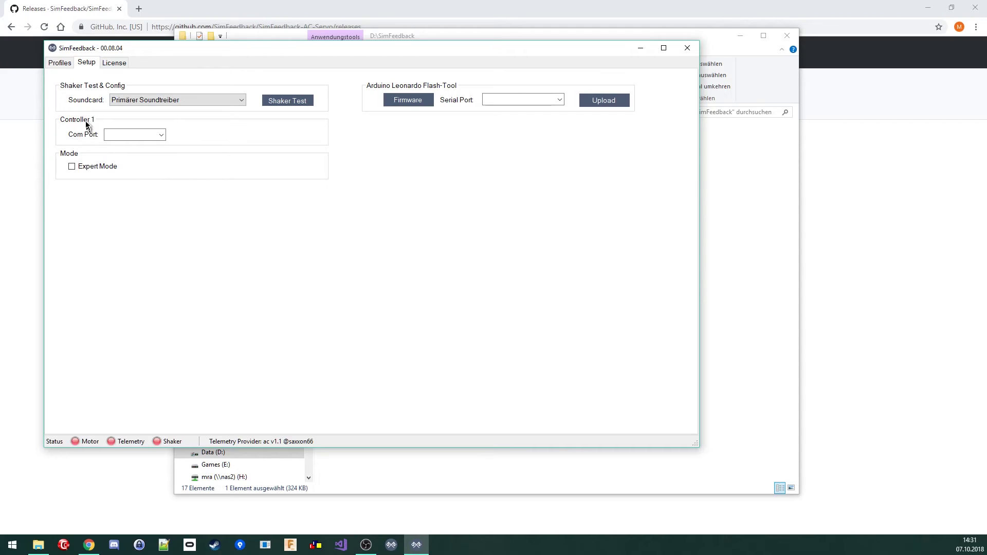
Set Com Port to COM1 and Soundcard to Lautsprecher (2- USB Audio Device)
{"action": "left_click", "coordinate": [162, 135]}
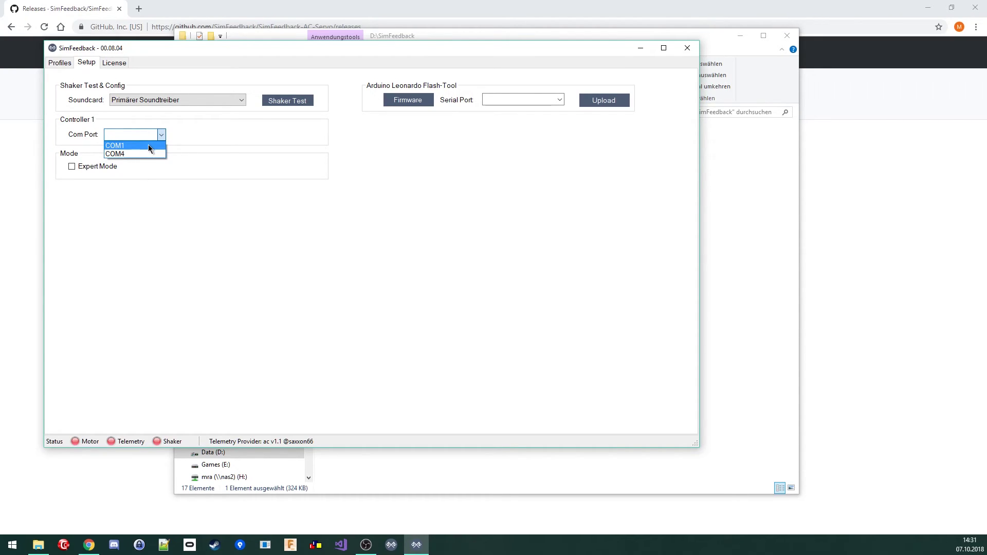
{"action": "left_click", "coordinate": [148, 146]}
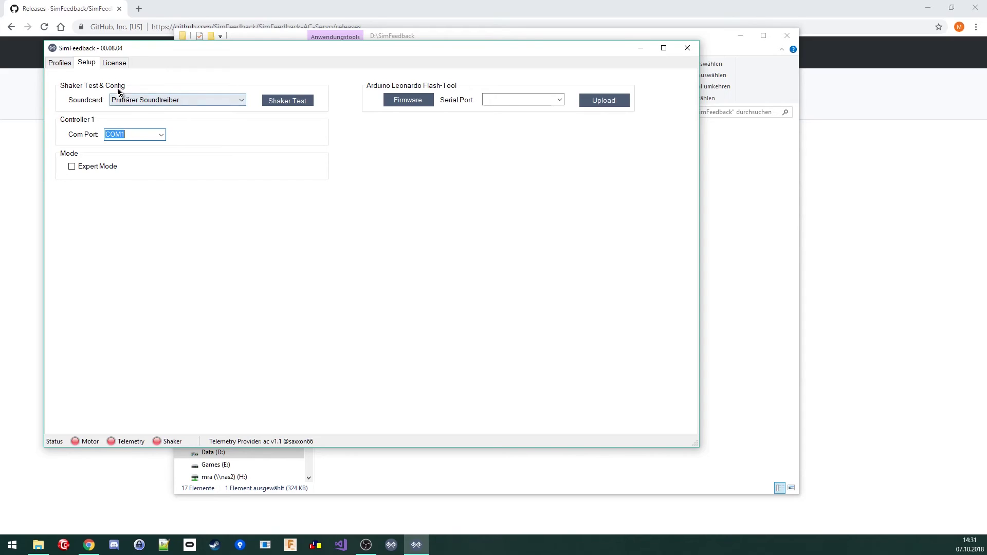
{"action": "left_click", "coordinate": [229, 102]}
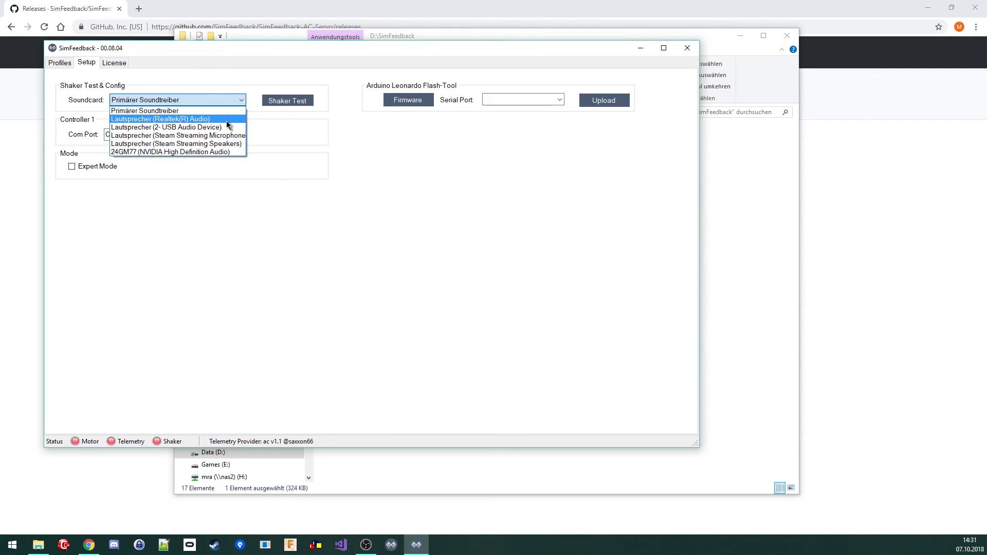
{"action": "left_click", "coordinate": [228, 128]}
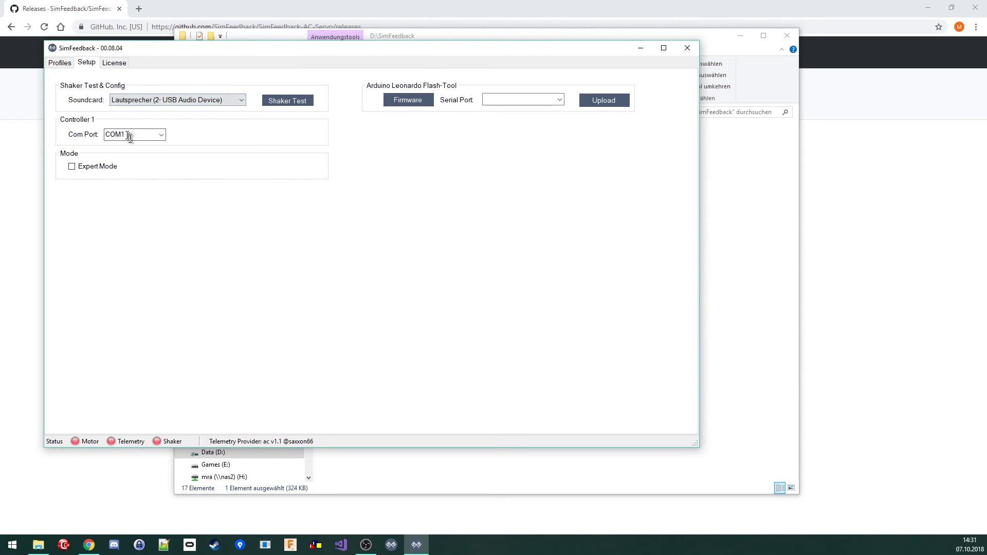
{"action": "left_click", "coordinate": [60, 64]}
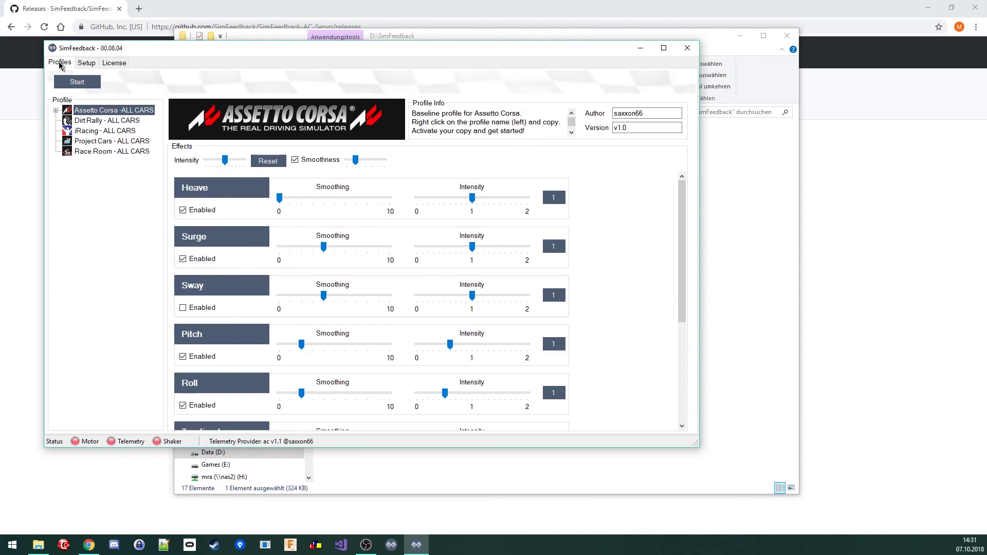
{"action": "left_click_drag", "start_coordinate": [216, 52], "coordinate": [262, 64]}
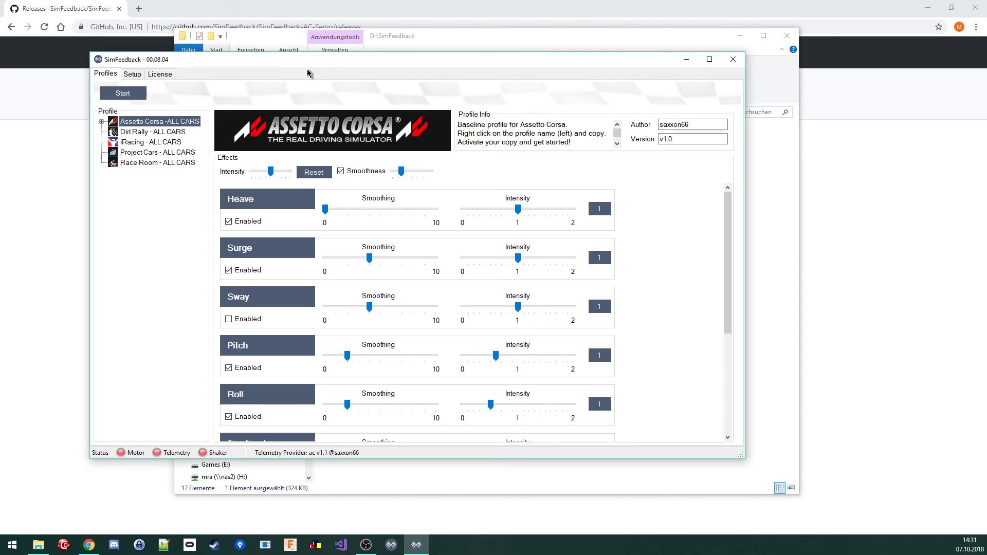